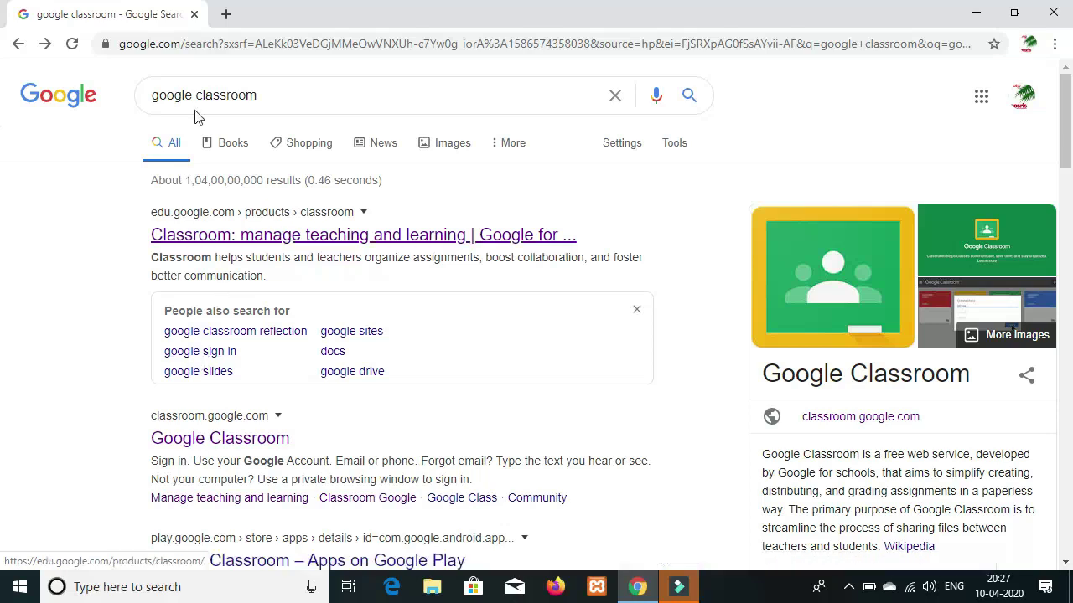
Step: Open Google Classroom from the search results and continue with the signed-in account
{"action": "left_click", "coordinate": [210, 444]}
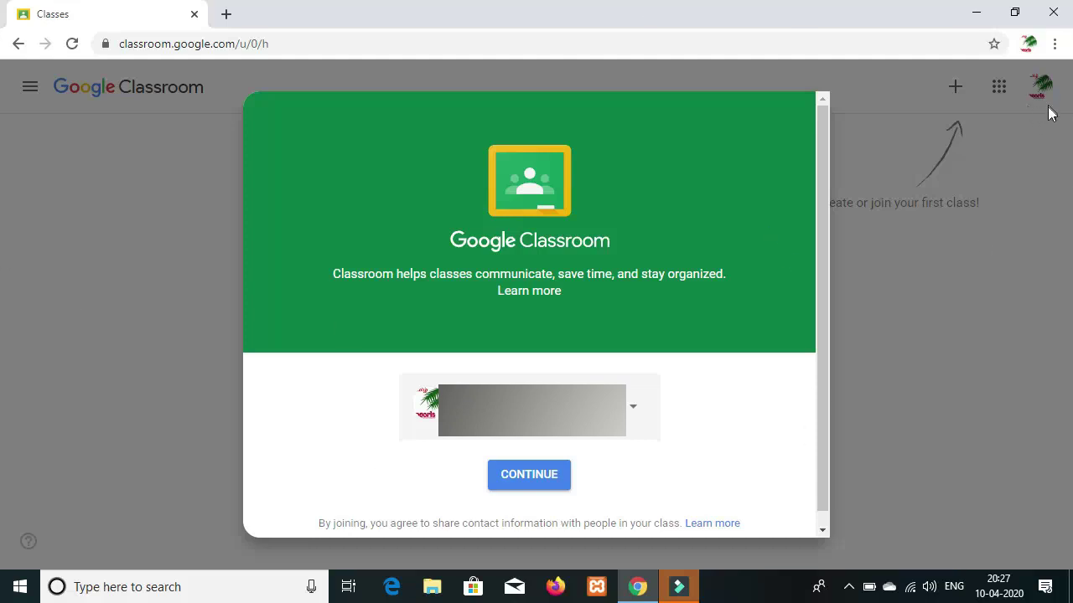
{"action": "left_click", "coordinate": [523, 478]}
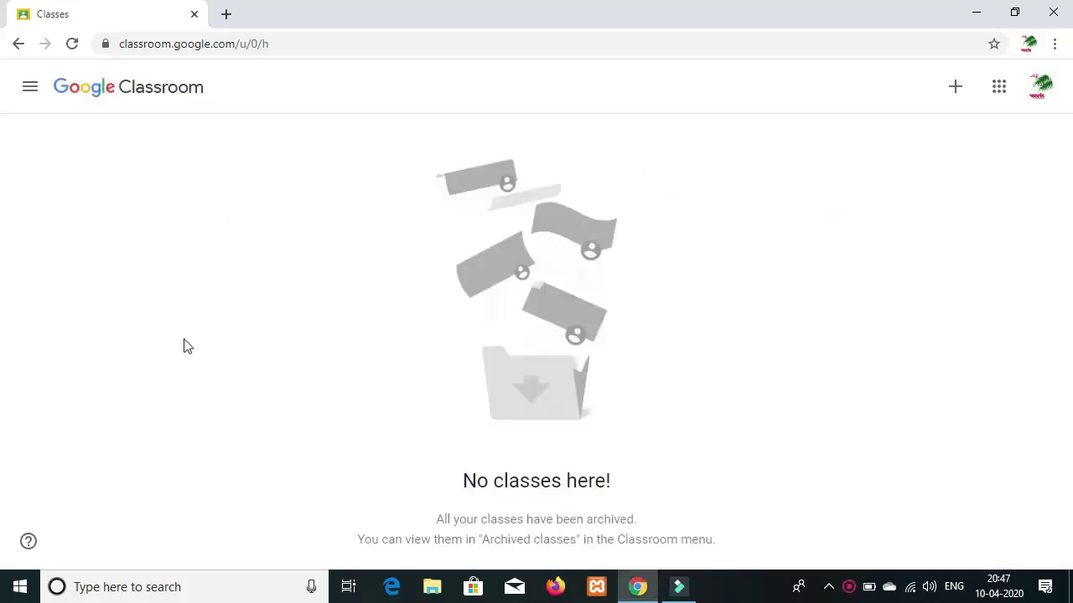
Step: Start creating a class and acknowledge the notice that Classroom is not being used at a school with students
{"action": "left_click", "coordinate": [960, 95]}
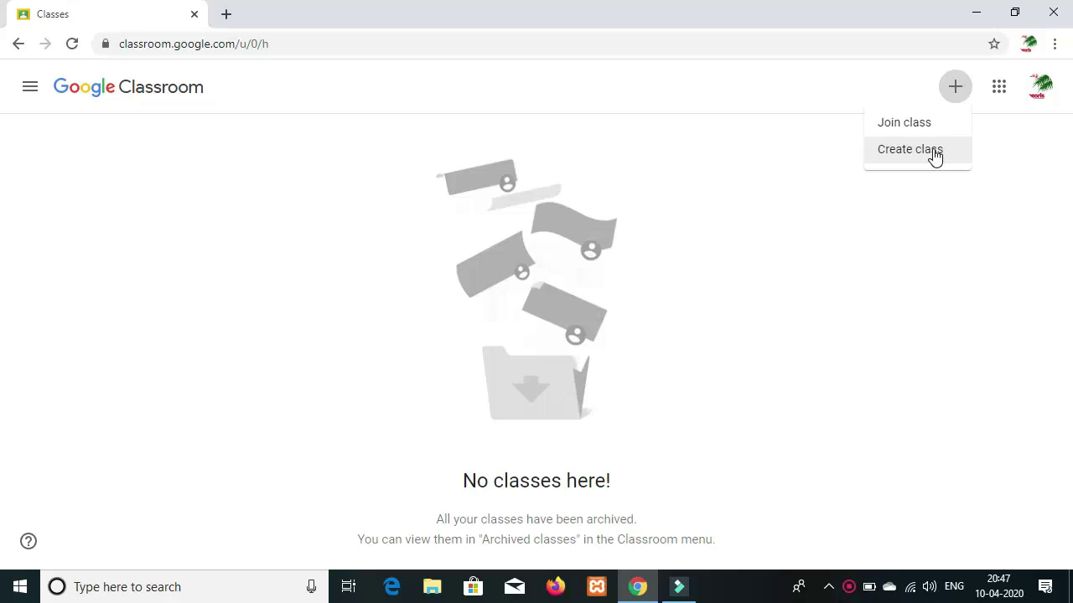
{"action": "left_click", "coordinate": [934, 153]}
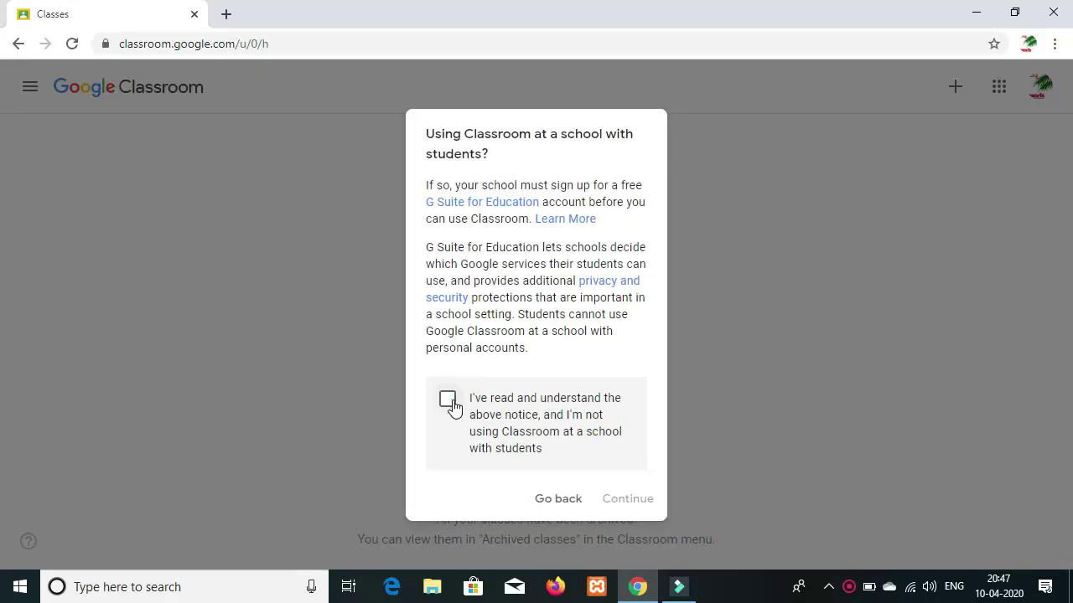
{"action": "left_click", "coordinate": [448, 400]}
{"action": "left_click", "coordinate": [627, 504]}
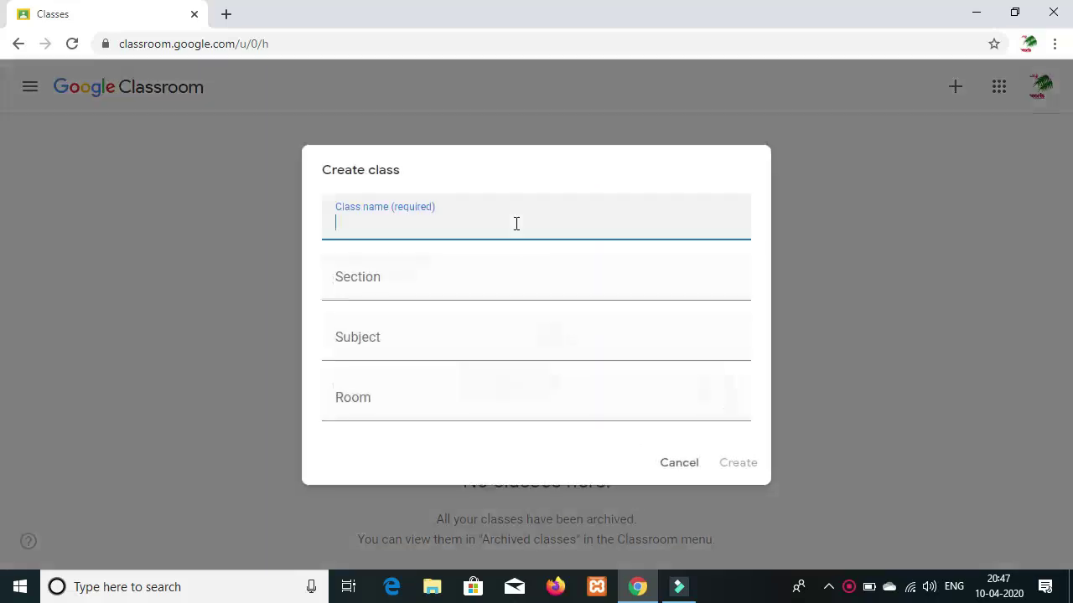
Step: Create the class with the name eee, section a and subject m1
{"action": "type", "text": "eee"}
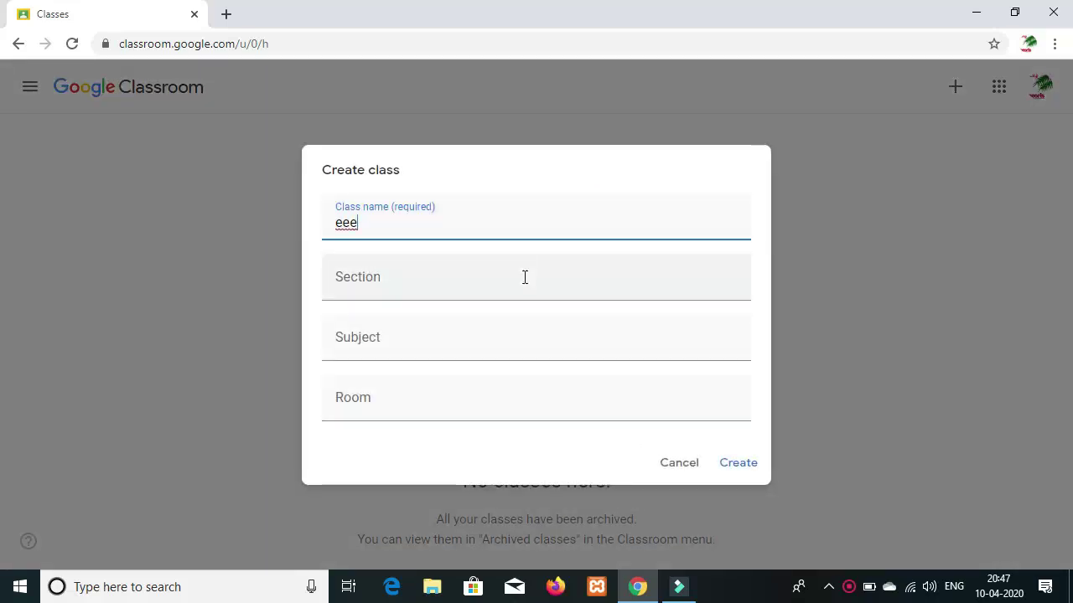
{"action": "left_click", "coordinate": [522, 289]}
{"action": "type", "text": "a"}
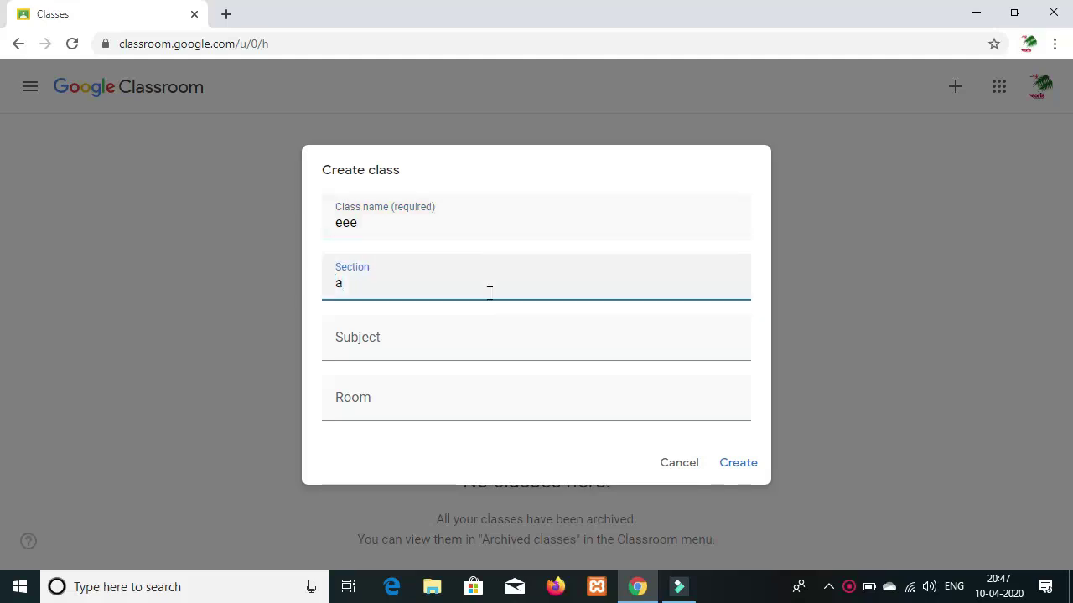
{"action": "left_click", "coordinate": [486, 337]}
{"action": "type", "text": "m1"}
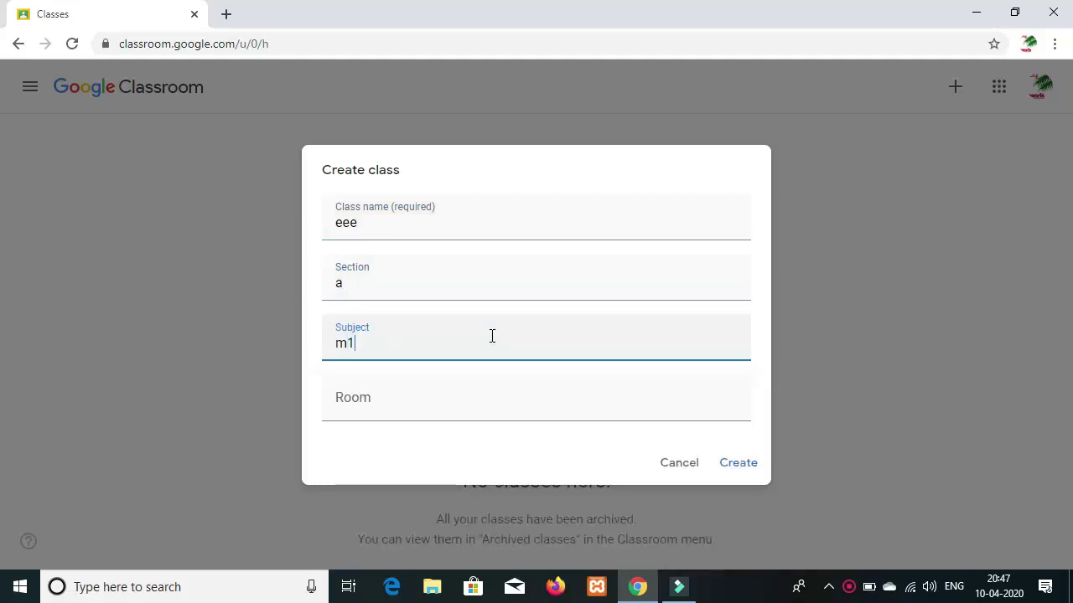
{"action": "left_click", "coordinate": [742, 468]}
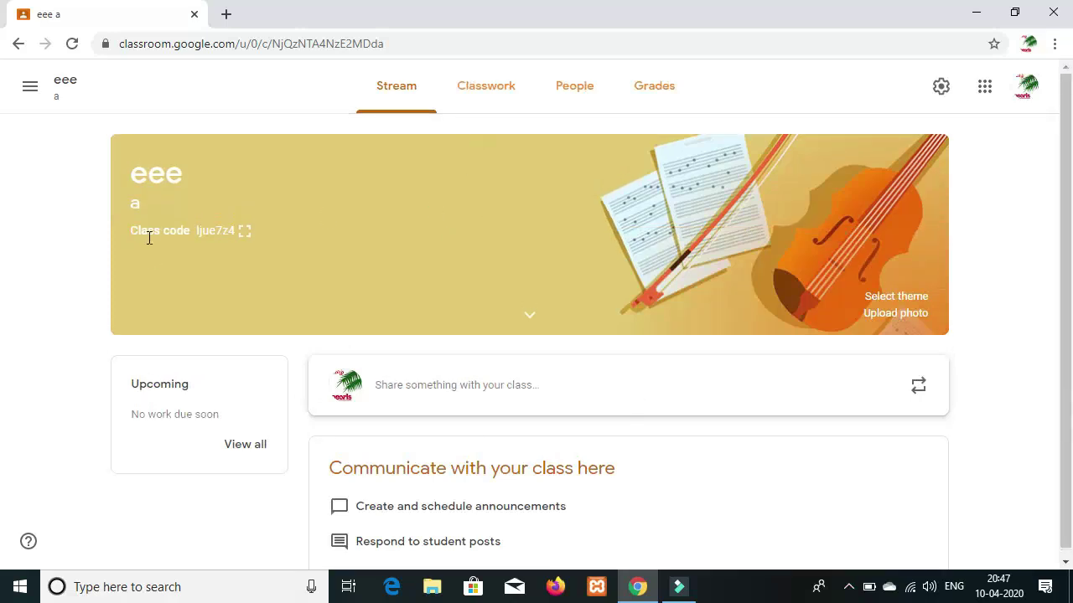
Step: Display the class code of the eee class in enlarged form and close the display
{"action": "left_click", "coordinate": [244, 231]}
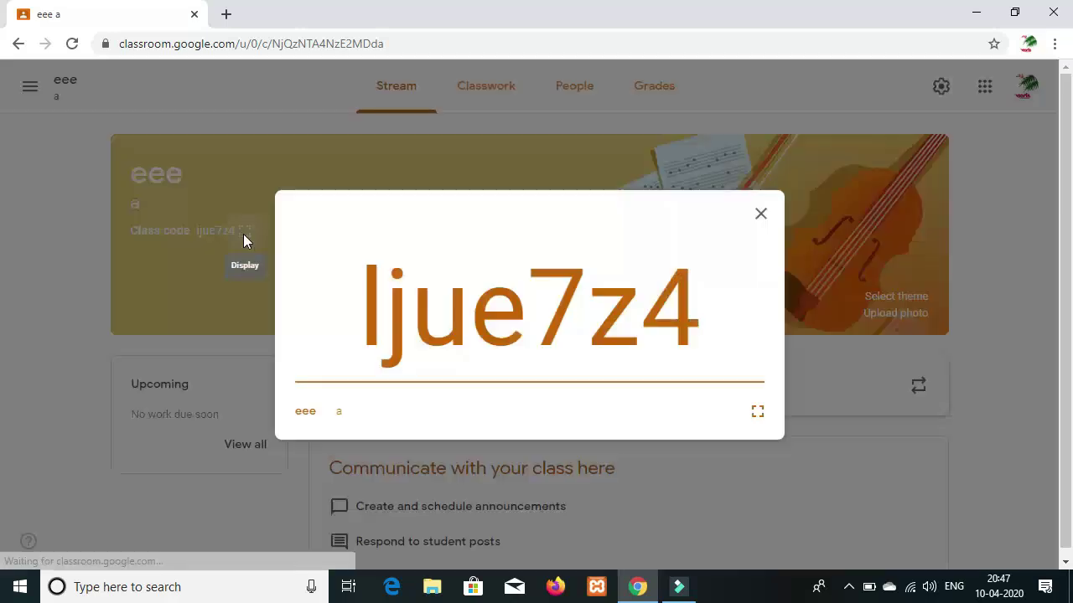
{"action": "left_click", "coordinate": [96, 313]}
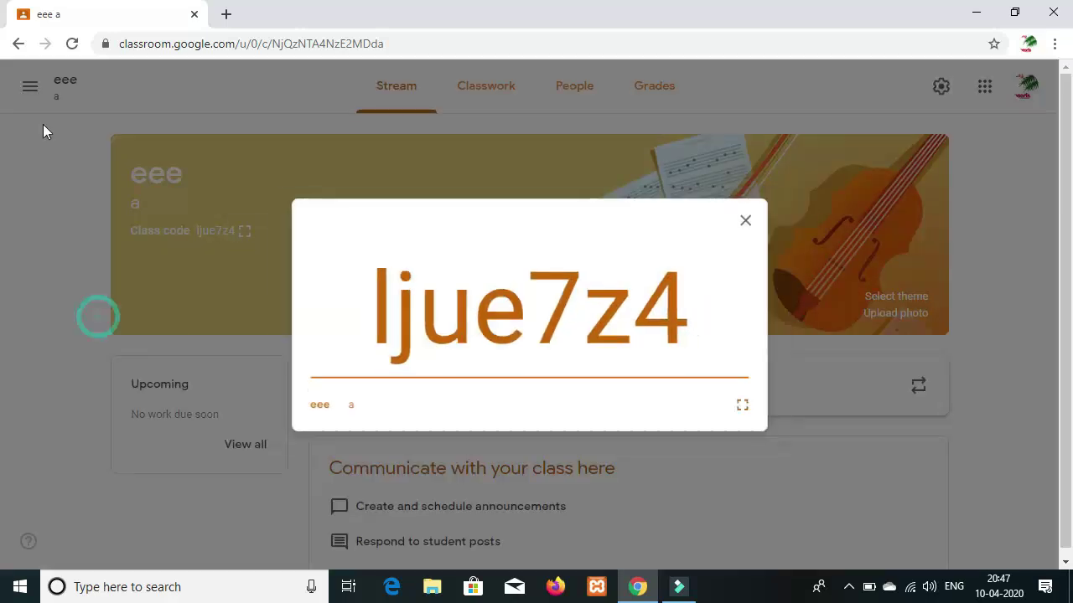
Step: Return to the class list, look at the form for joining a class by code, and cancel it
{"action": "left_click", "coordinate": [30, 86]}
{"action": "left_click", "coordinate": [83, 96]}
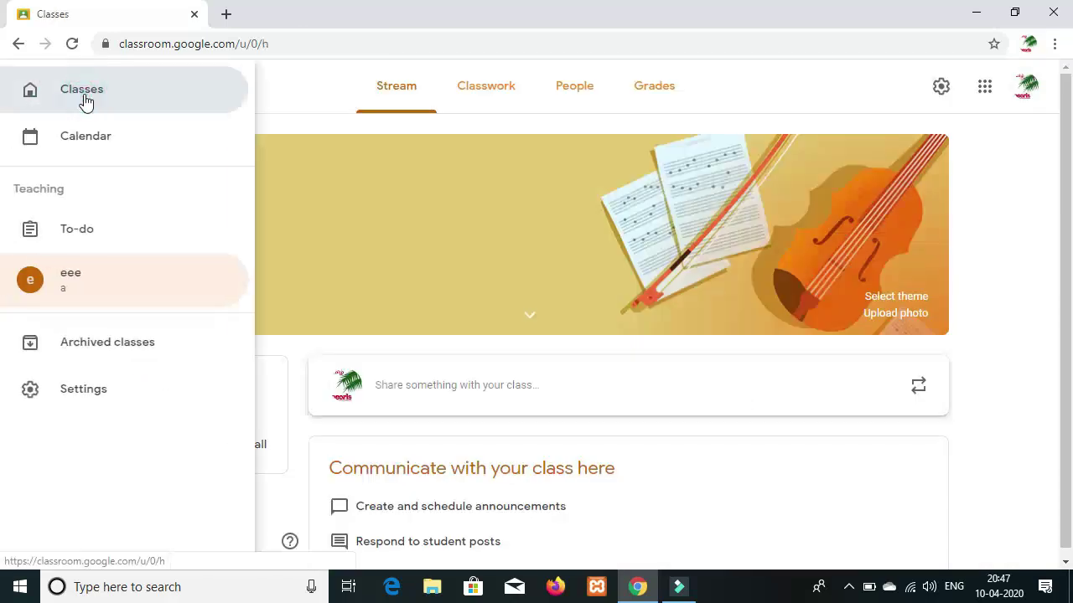
{"action": "left_click", "coordinate": [955, 89]}
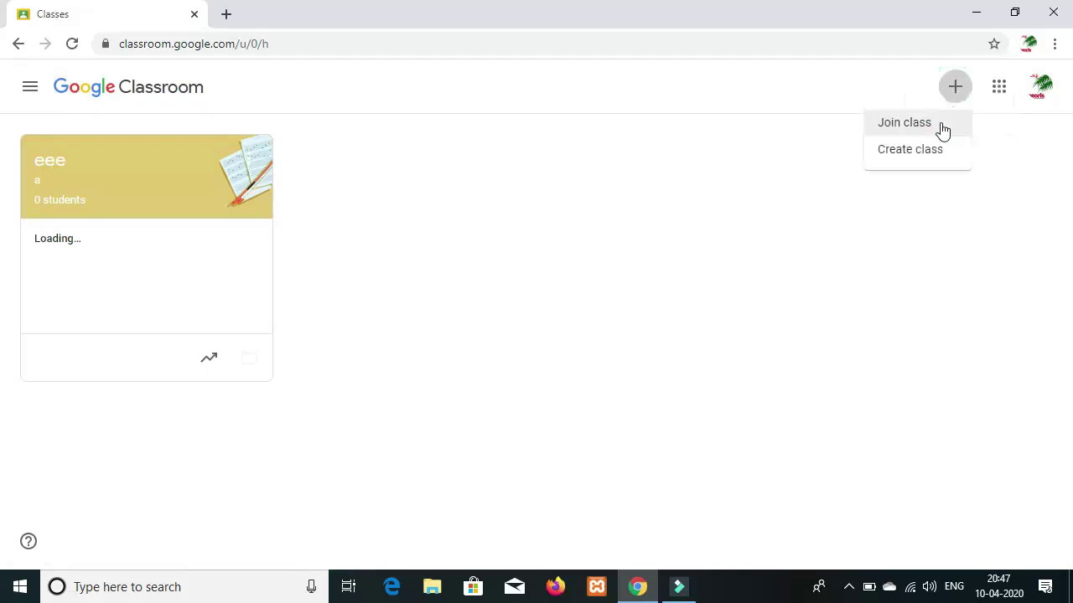
{"action": "left_click", "coordinate": [937, 126]}
{"action": "right_click", "coordinate": [553, 349]}
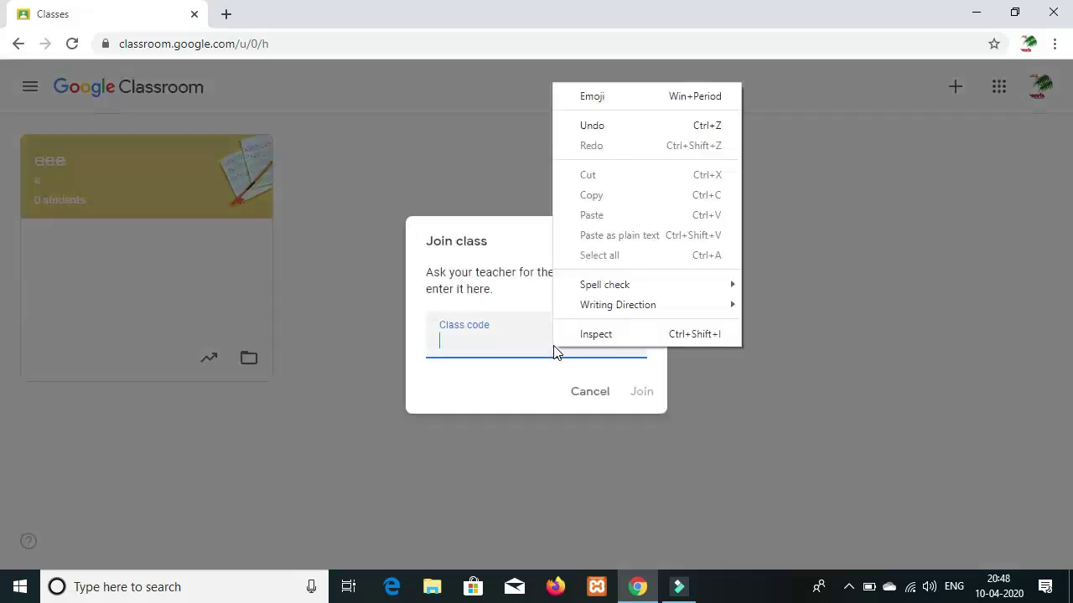
{"action": "left_click", "coordinate": [607, 394]}
{"action": "left_click", "coordinate": [601, 395]}
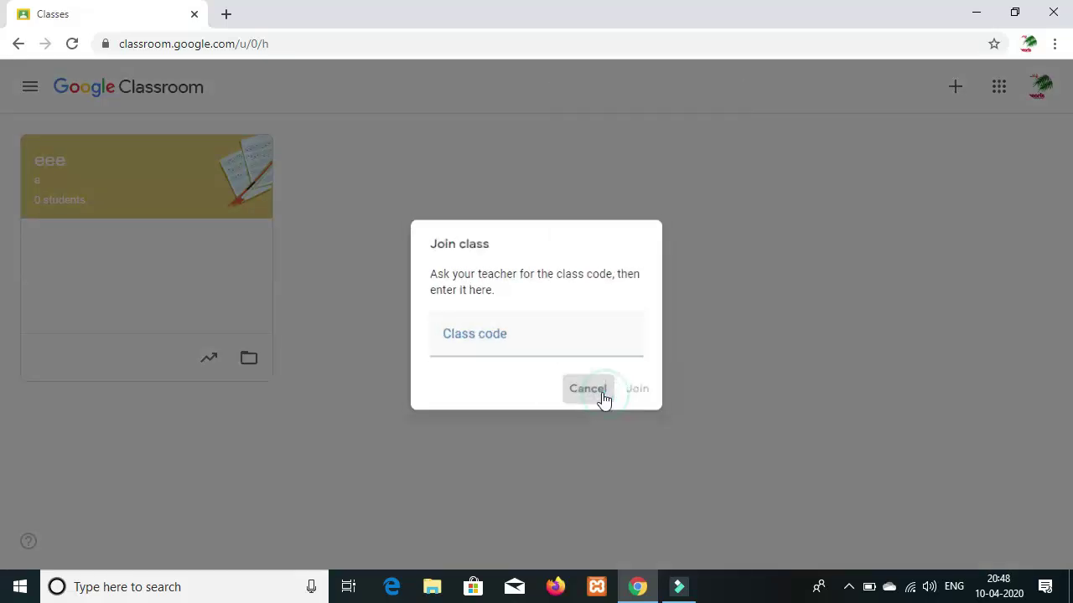
Step: In the eee class's people list, search for "bhbj" in the teacher invitation and cancel it
{"action": "left_click", "coordinate": [98, 175]}
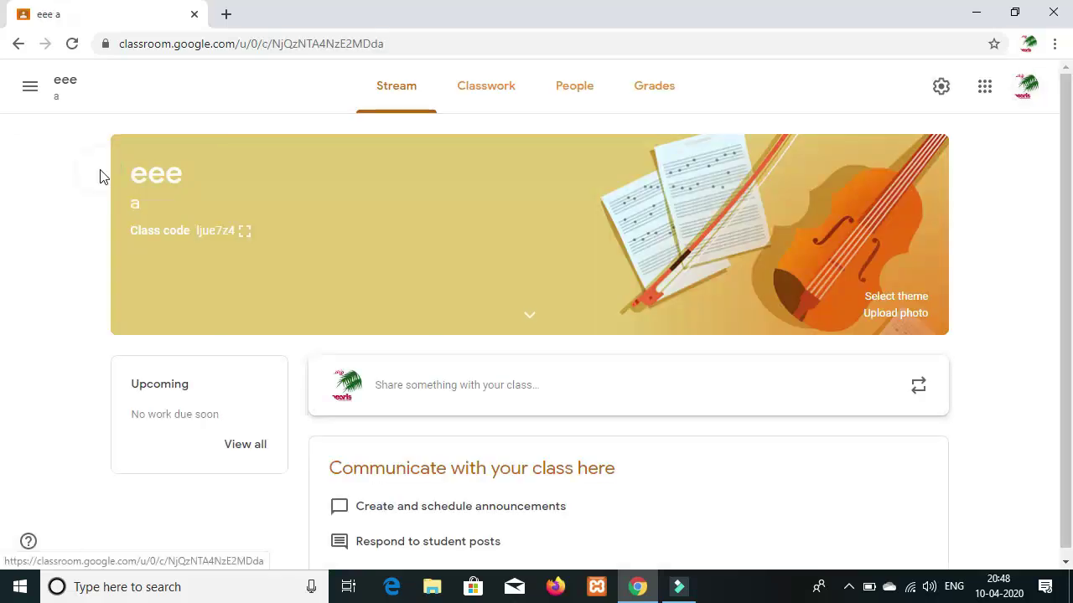
{"action": "left_click", "coordinate": [578, 94]}
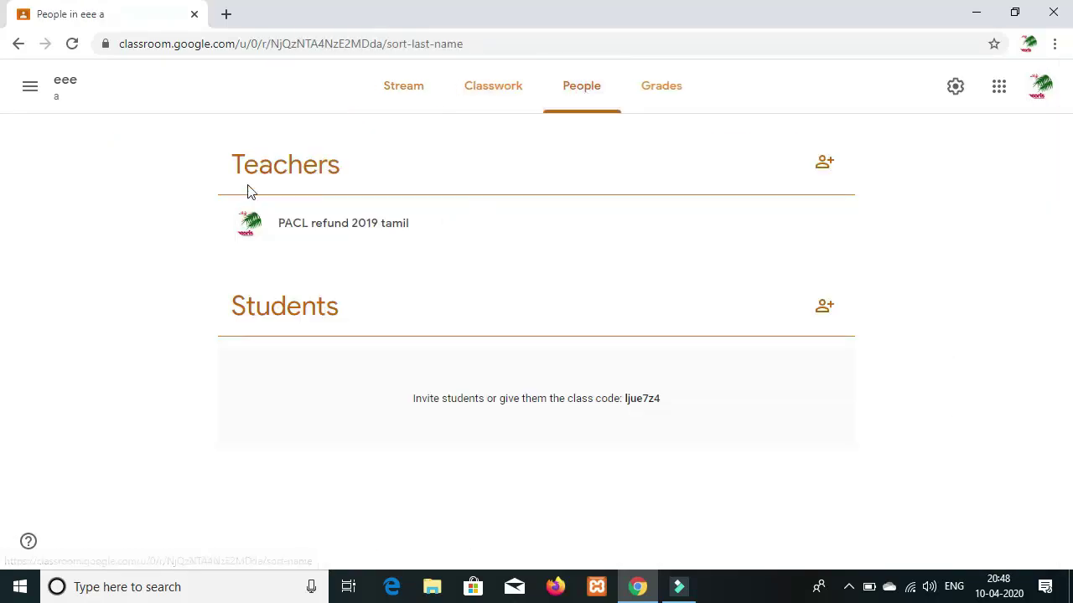
{"action": "left_click", "coordinate": [826, 168]}
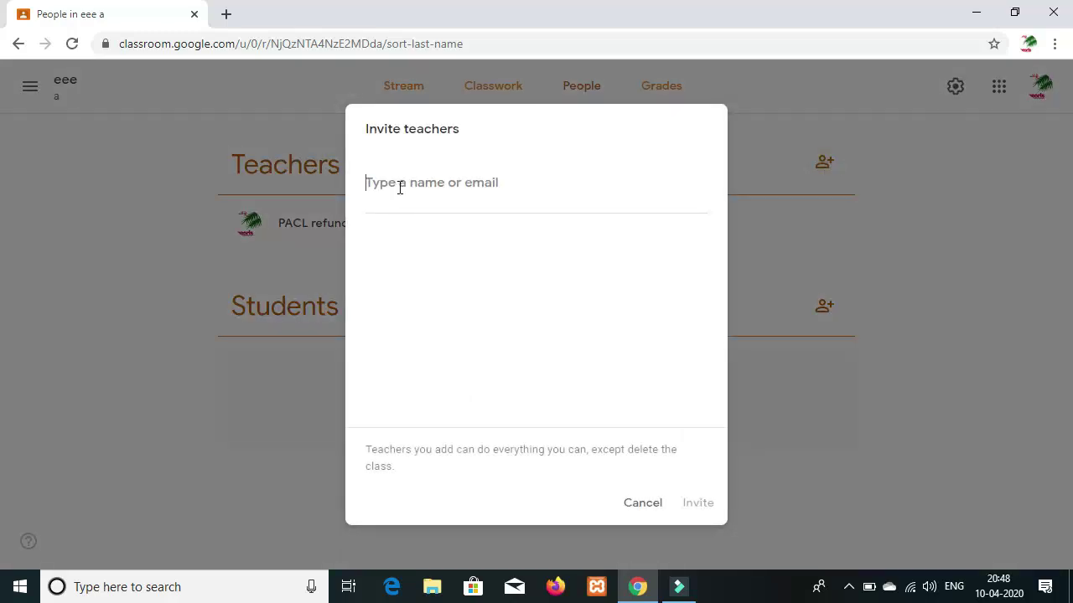
{"action": "type", "text": "bhbj"}
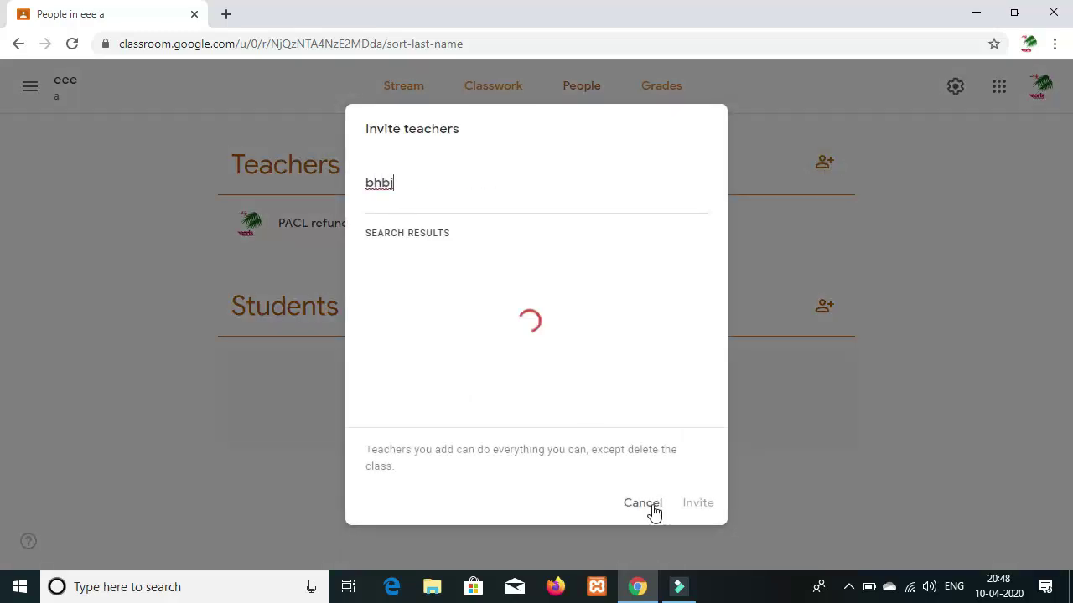
{"action": "left_click", "coordinate": [652, 507]}
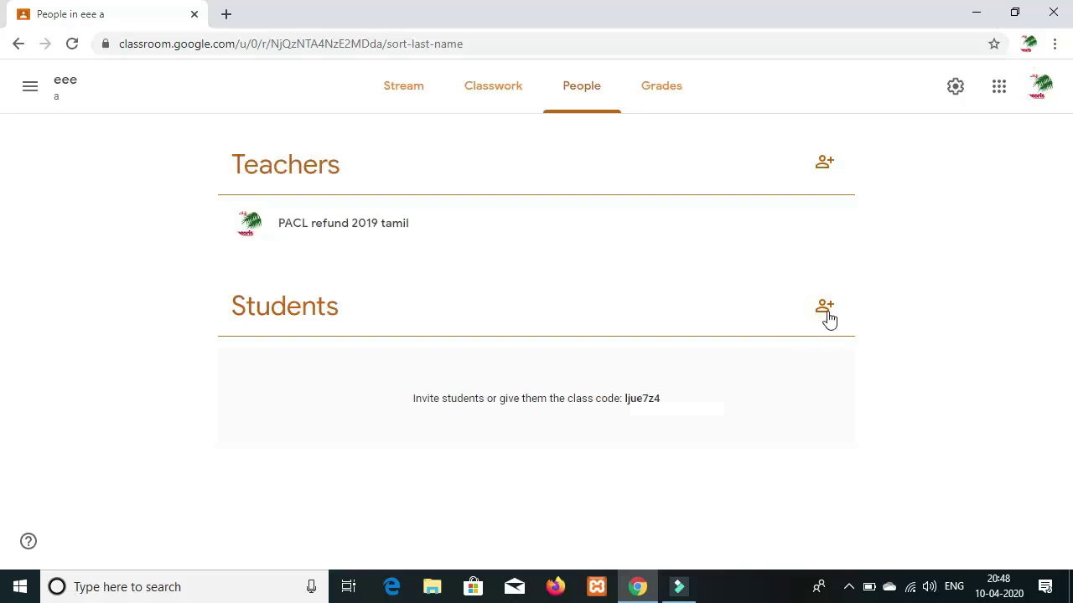
Step: View the student invitation form of the eee class and leave it without inviting anyone
{"action": "left_click", "coordinate": [825, 309]}
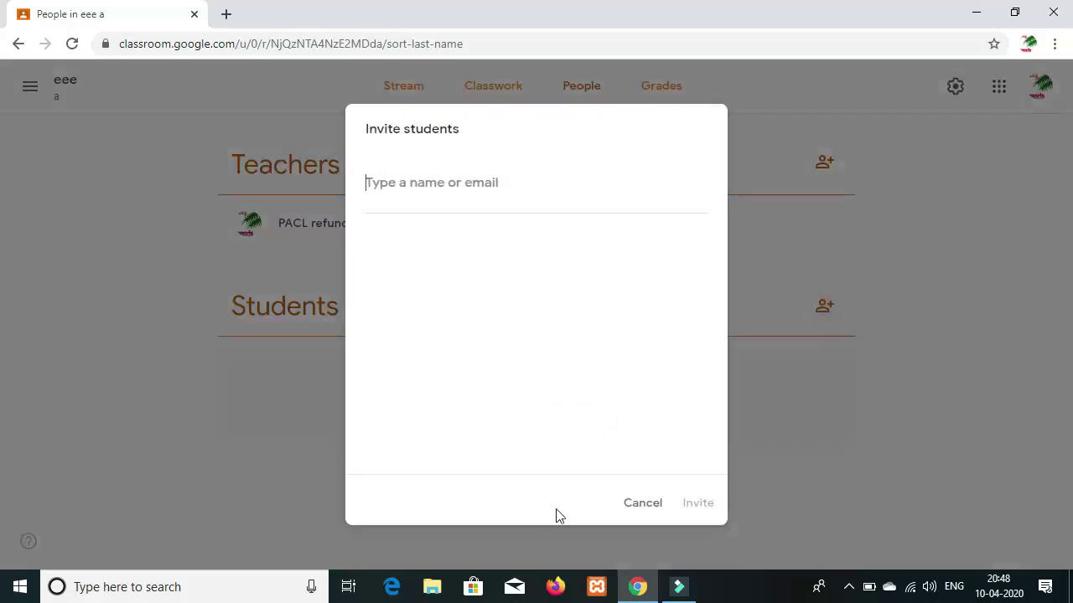
{"action": "left_click", "coordinate": [646, 507]}
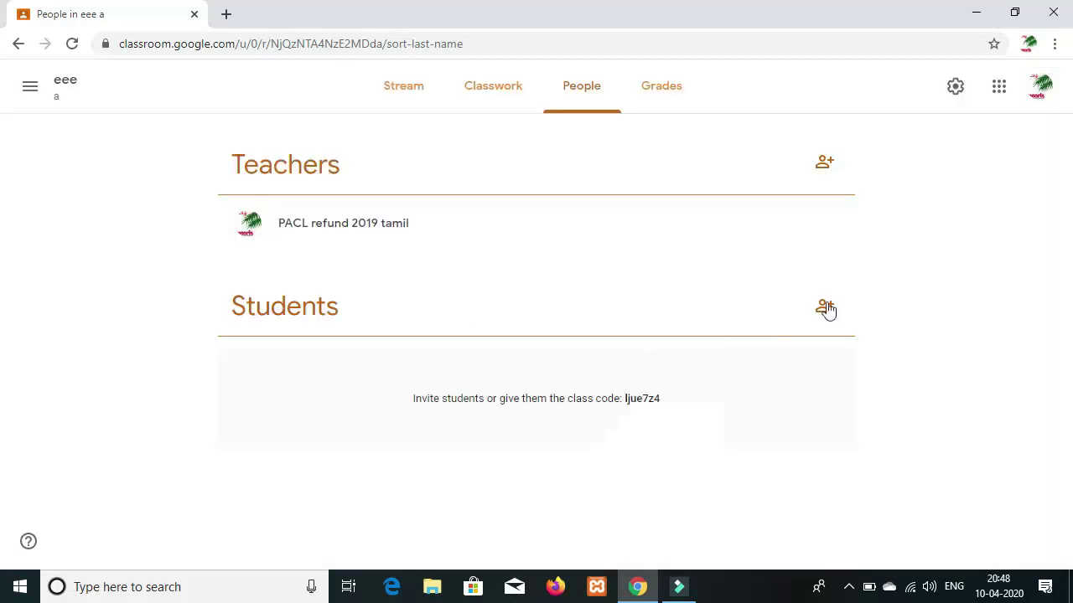
{"action": "left_click", "coordinate": [825, 307]}
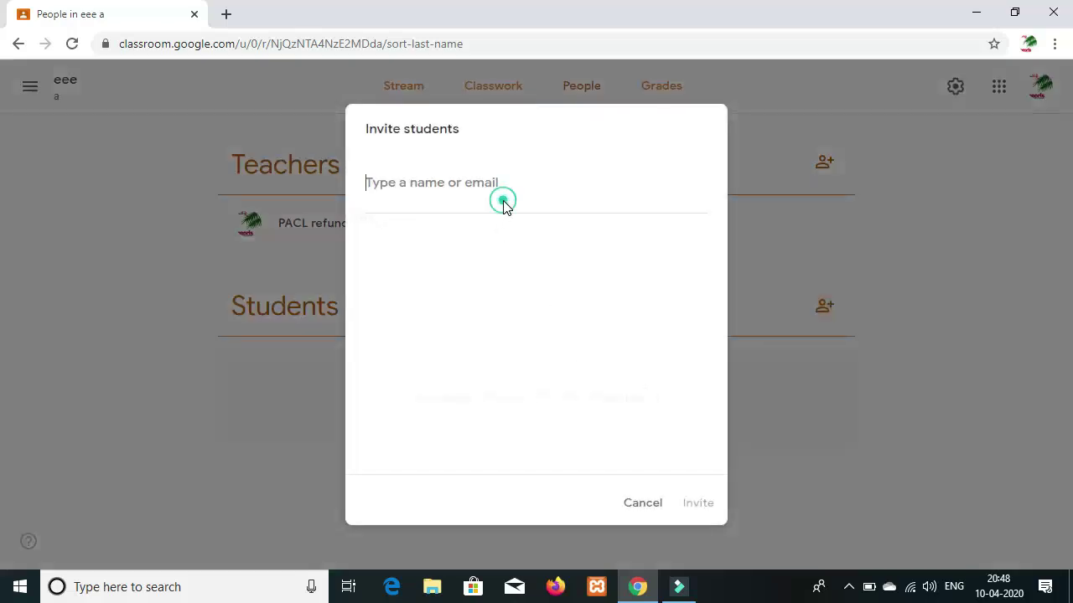
{"action": "left_click", "coordinate": [639, 506]}
Step: Open a new assignment in the eee classwork, examine its title, instructions and attachment options, and close it unsaved
{"action": "left_click", "coordinate": [428, 94]}
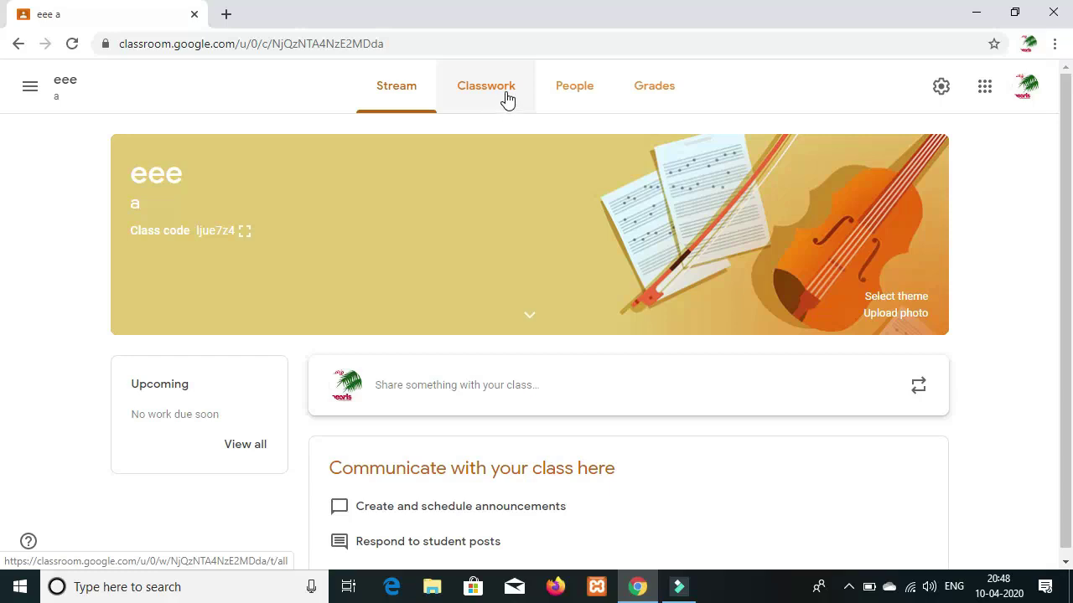
{"action": "left_click", "coordinate": [506, 98]}
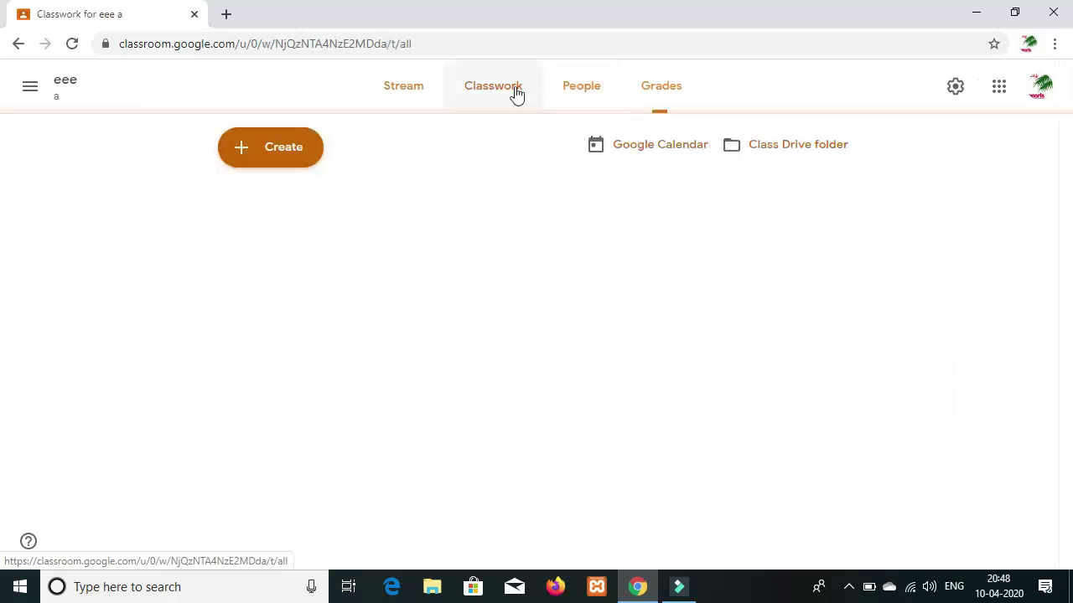
{"action": "left_click", "coordinate": [307, 163]}
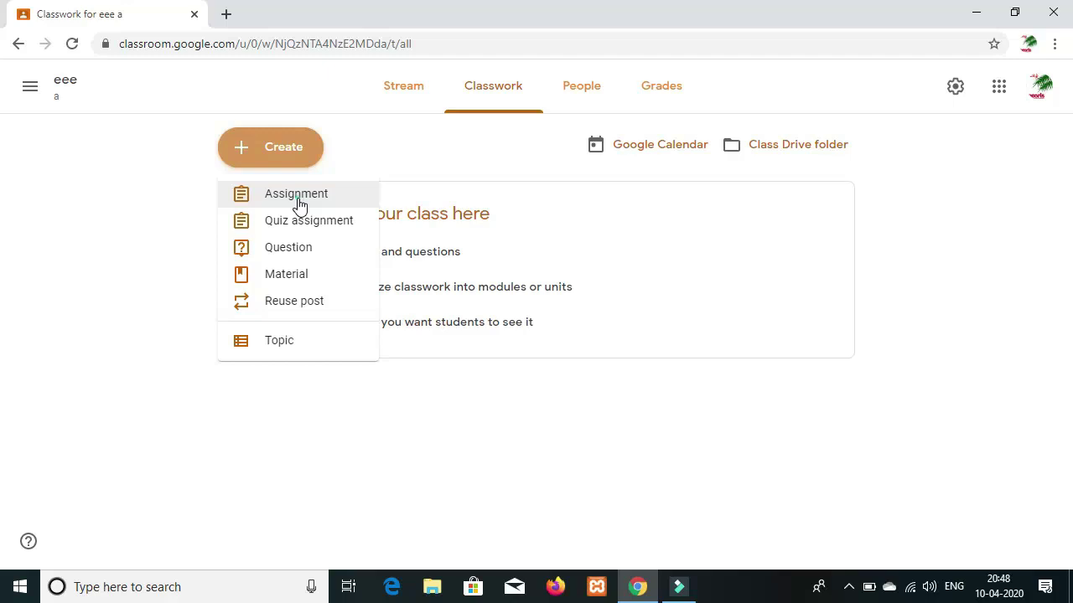
{"action": "left_click", "coordinate": [300, 205]}
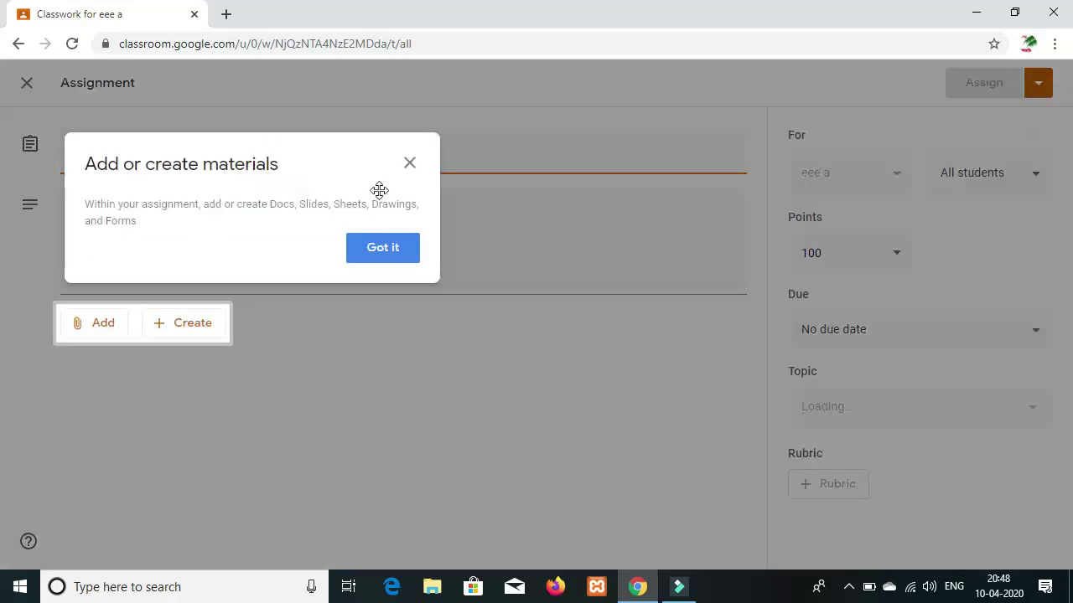
{"action": "left_click", "coordinate": [383, 248]}
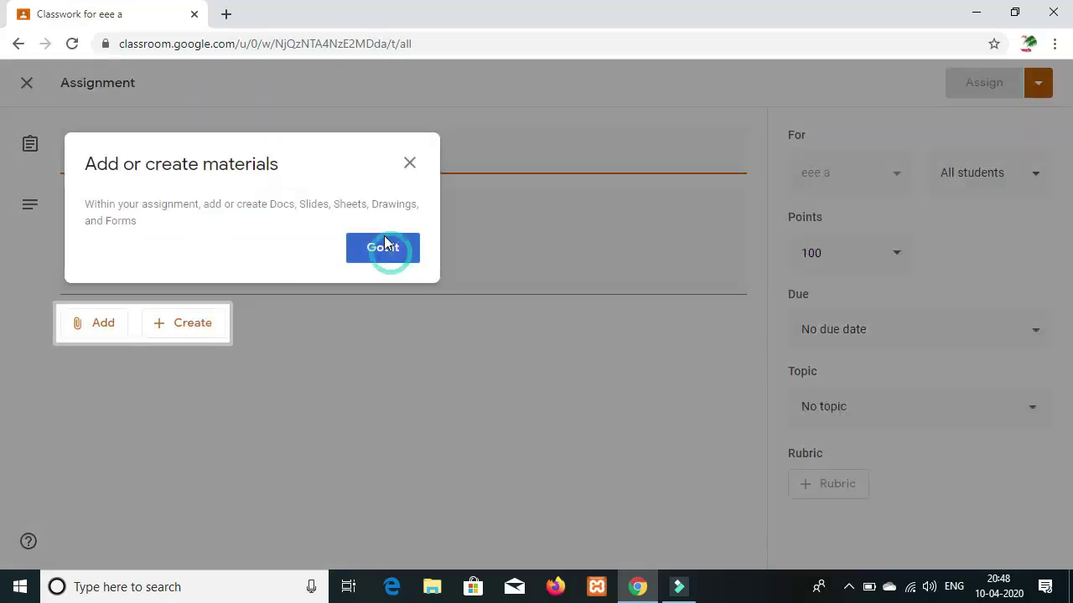
{"action": "left_click", "coordinate": [165, 164]}
{"action": "left_click", "coordinate": [158, 220]}
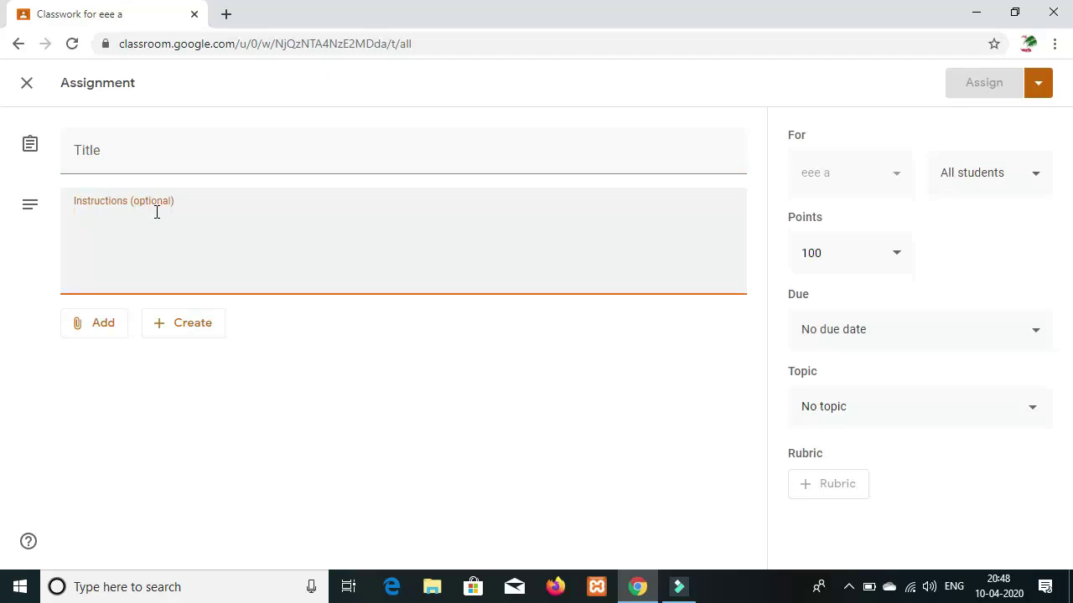
{"action": "left_click", "coordinate": [115, 321]}
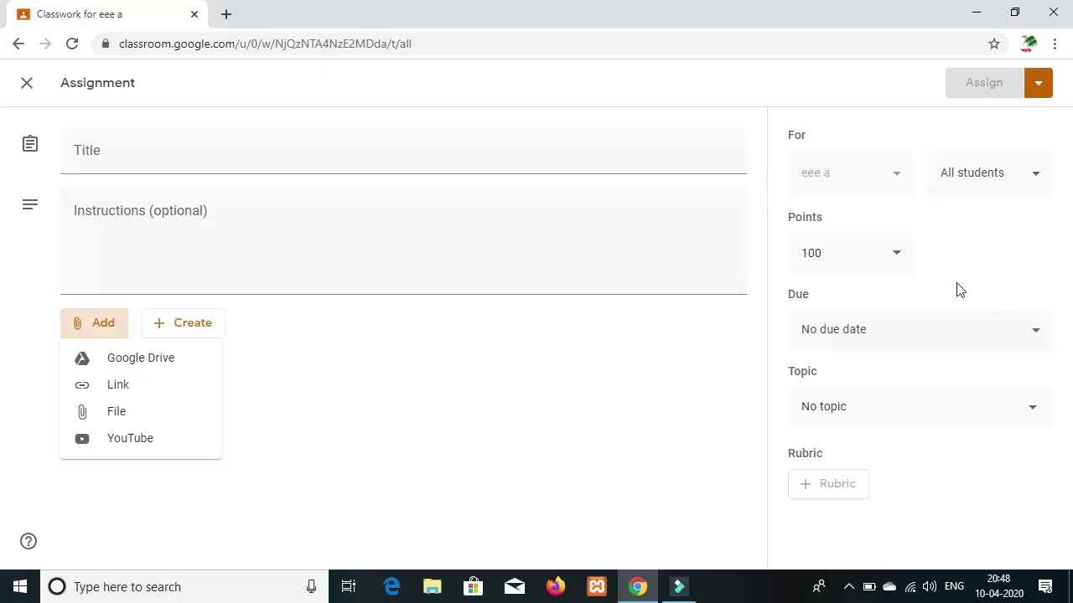
{"action": "left_click", "coordinate": [1009, 179]}
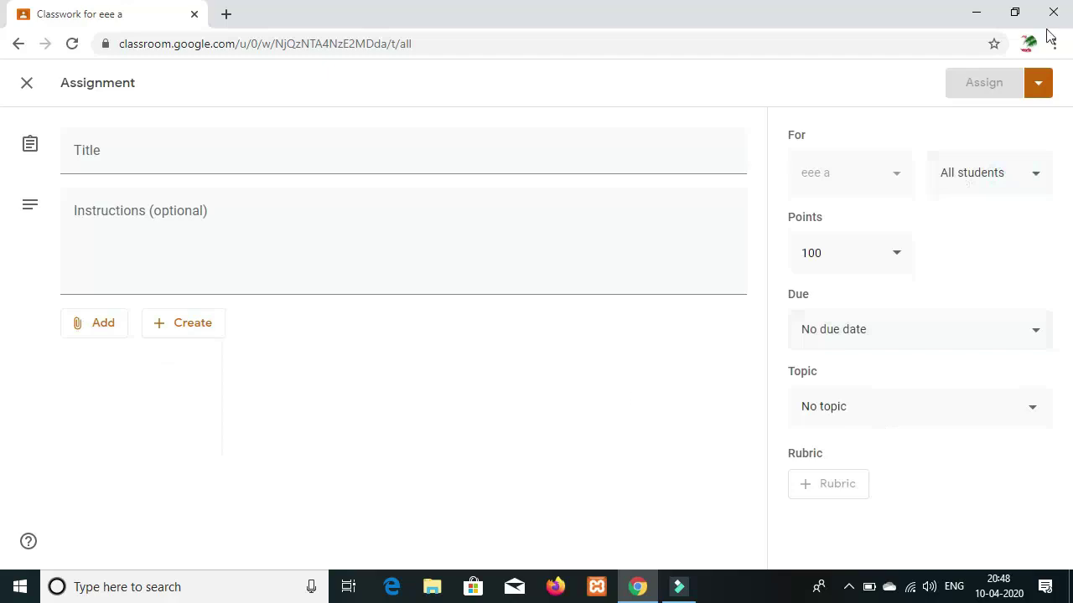
{"action": "left_click", "coordinate": [27, 83]}
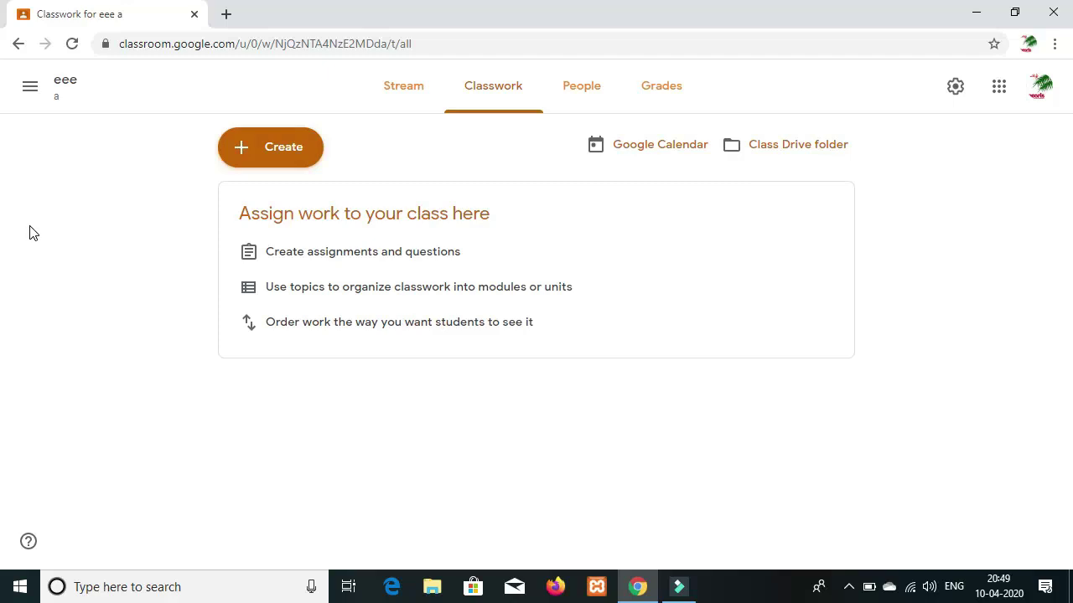
Step: Open a new quiz assignment with its blank quiz form, then leave it unassigned and return to the class stream
{"action": "left_click", "coordinate": [271, 159]}
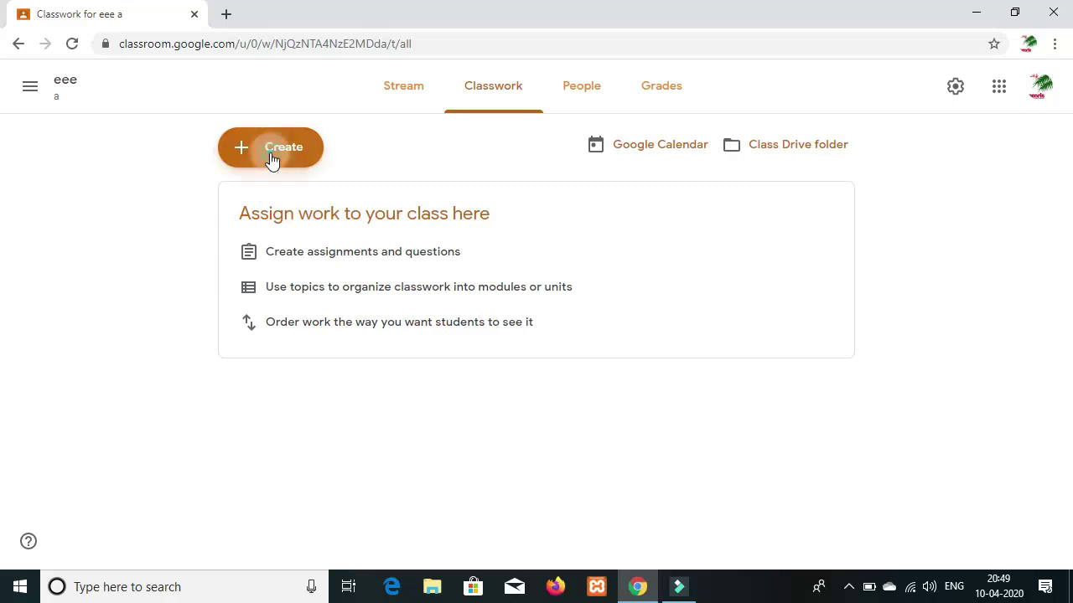
{"action": "left_click", "coordinate": [263, 223]}
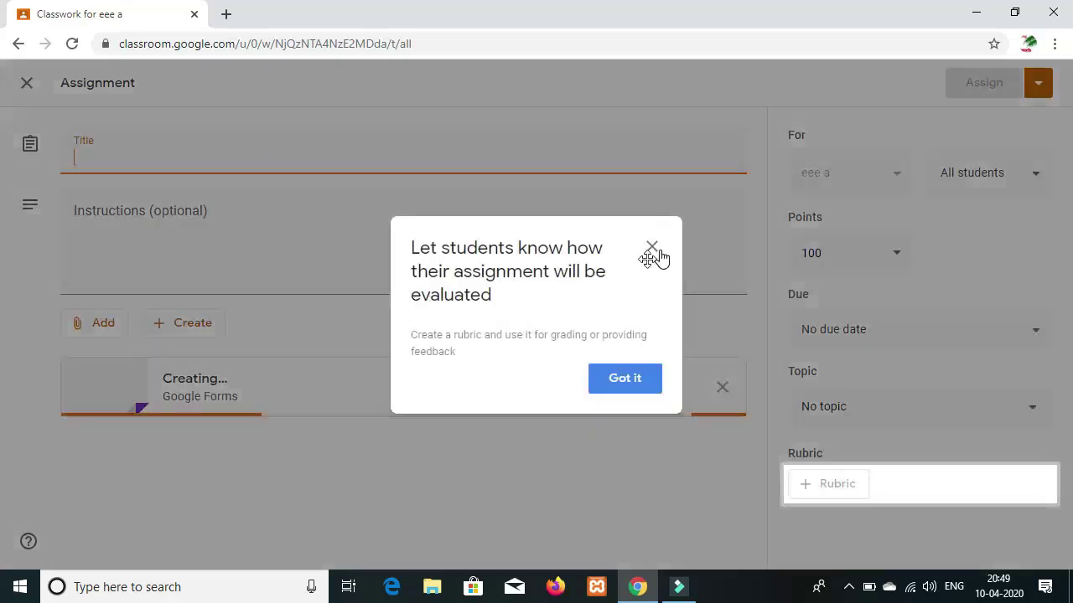
{"action": "left_click", "coordinate": [653, 249]}
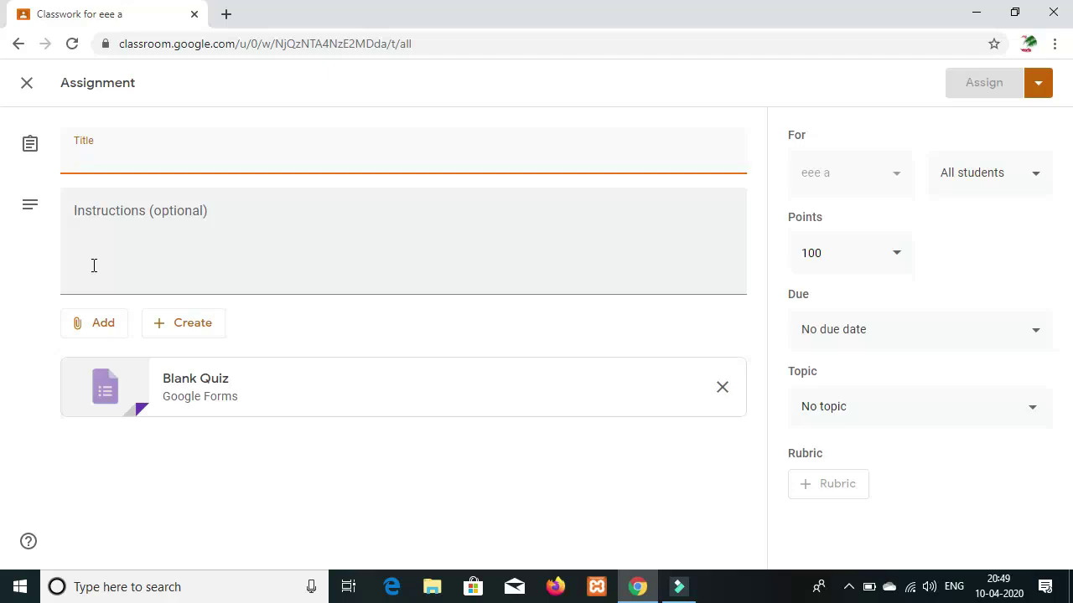
{"action": "left_click", "coordinate": [19, 45]}
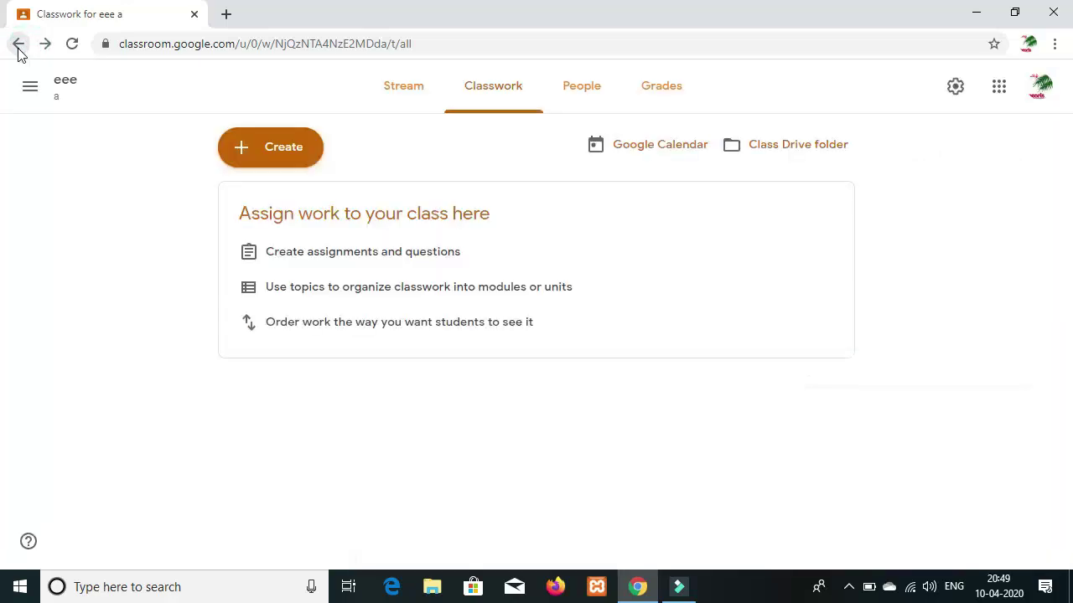
{"action": "left_click", "coordinate": [407, 90]}
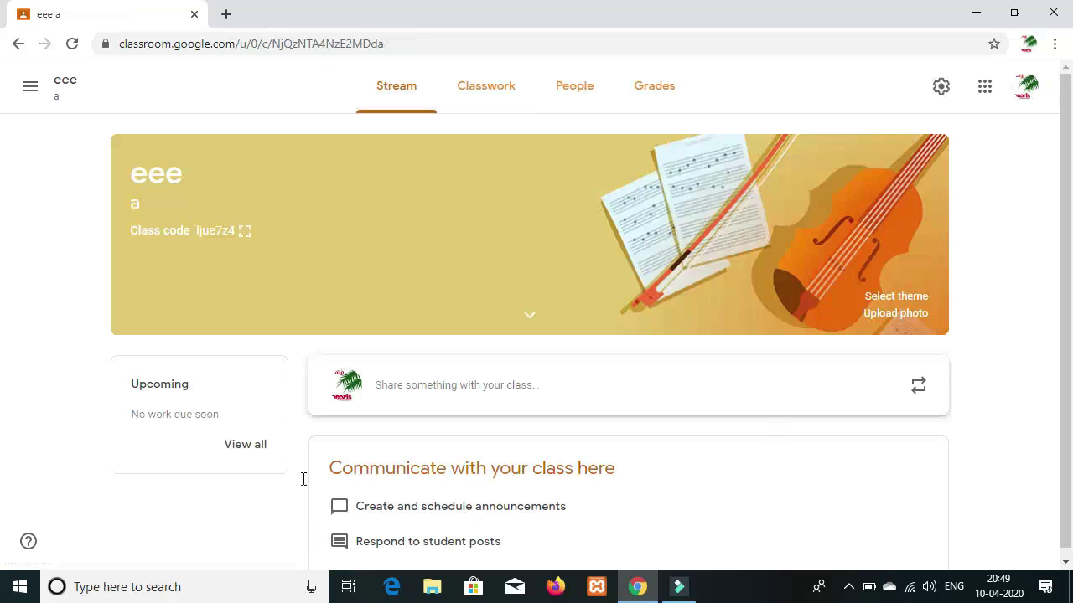